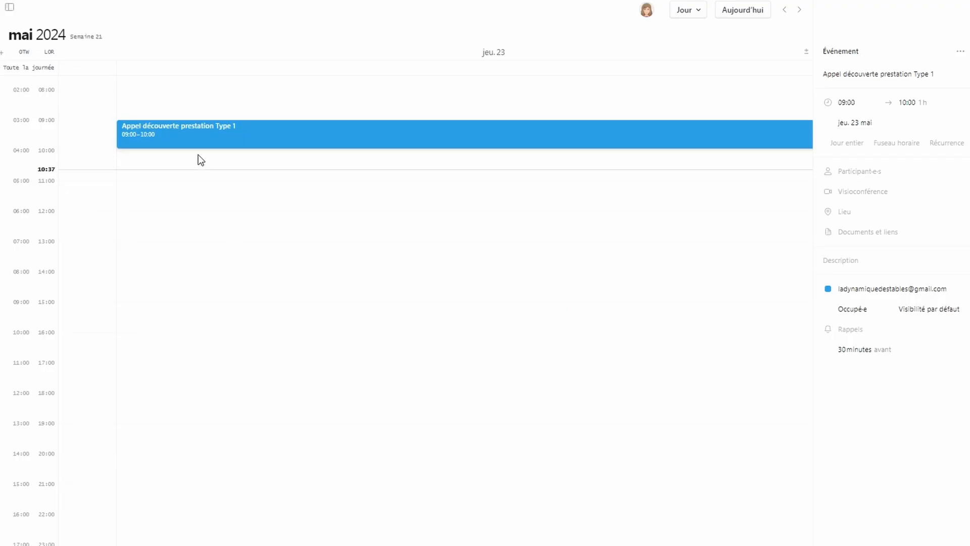
- Create a 10:00 to 10:30 event on Thursday 23 May titled "Devis Prestation Nom"
click(200, 159)
text(Devis)
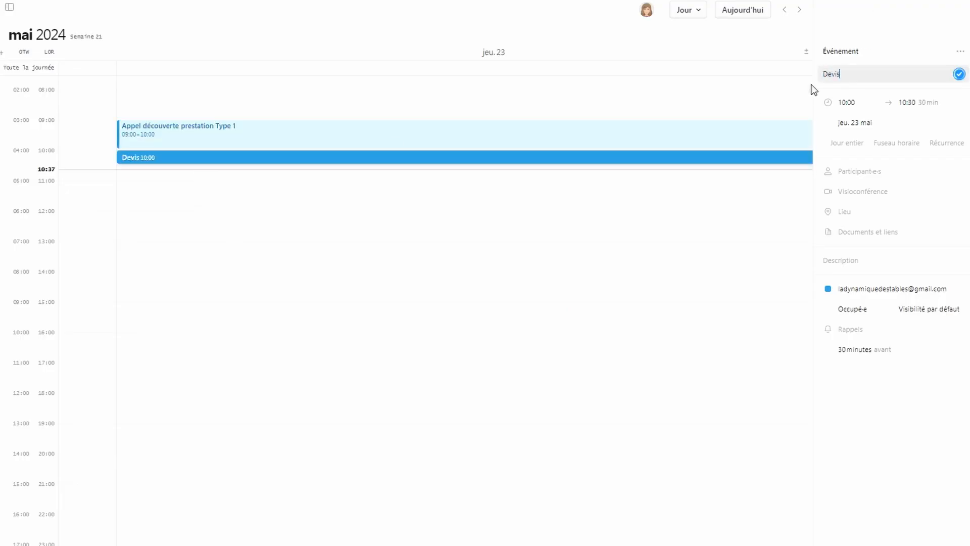
text( Prestation Nom)
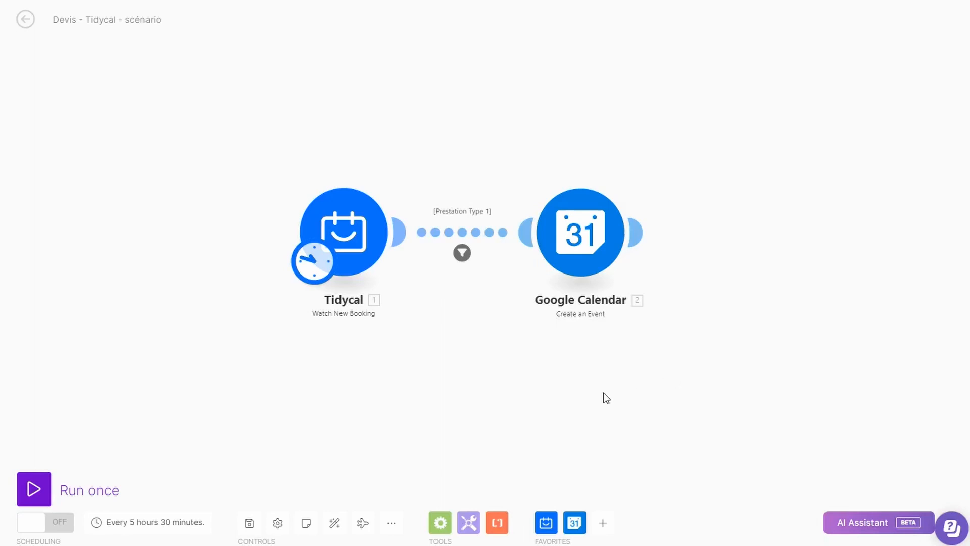
- Review the Tidycal trigger's schedule settings, including the interval and the time ranges and days of both advanced scheduling items
click(308, 268)
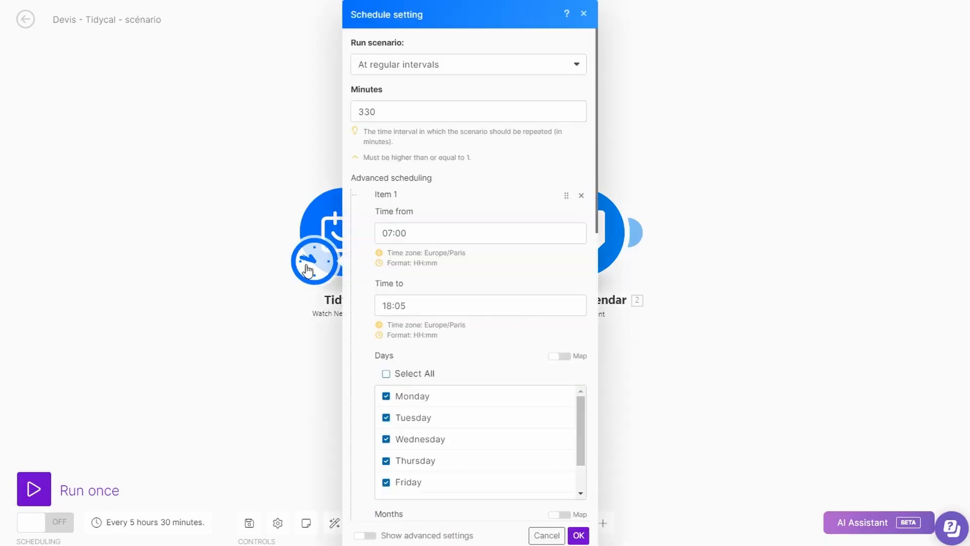
scroll(502, 286, down, 8)
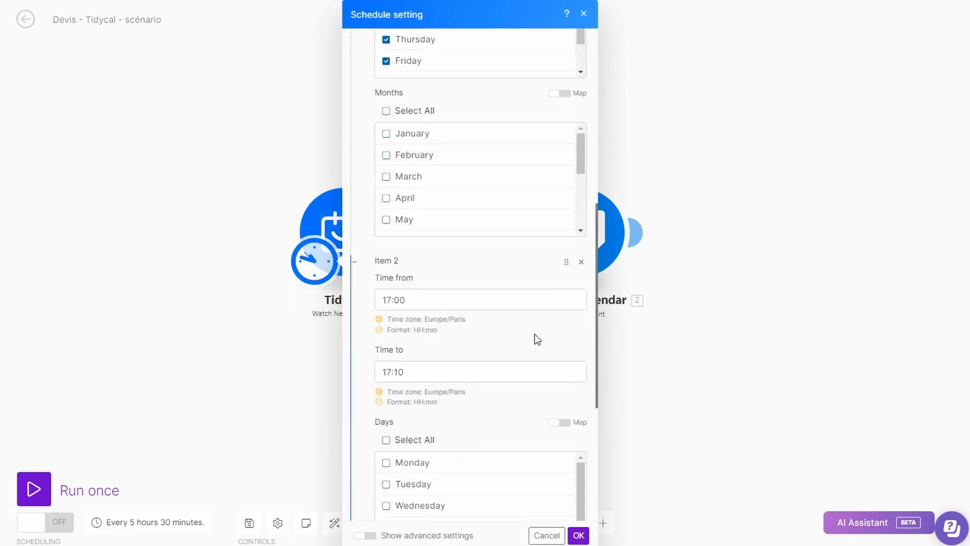
scroll(534, 334, down, 4)
scroll(458, 328, down, 2)
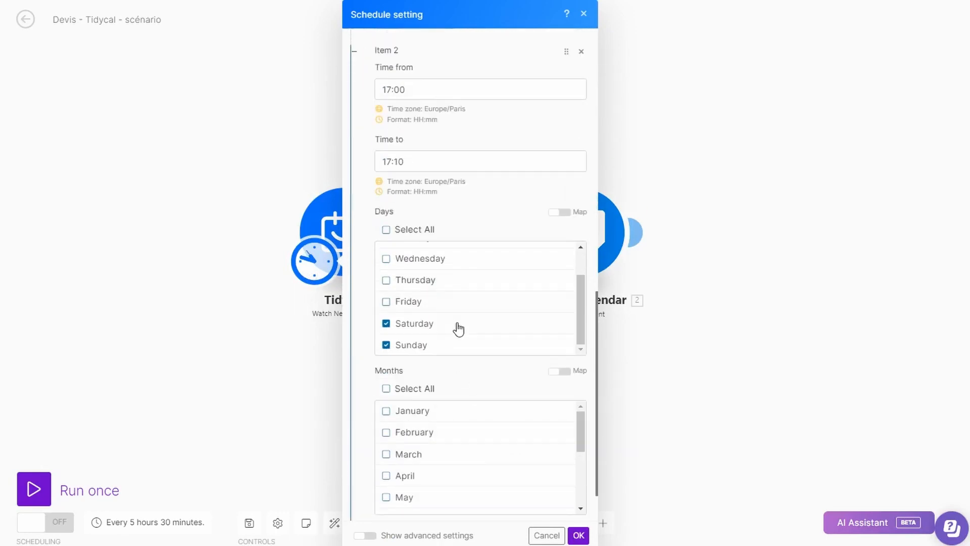
click(578, 536)
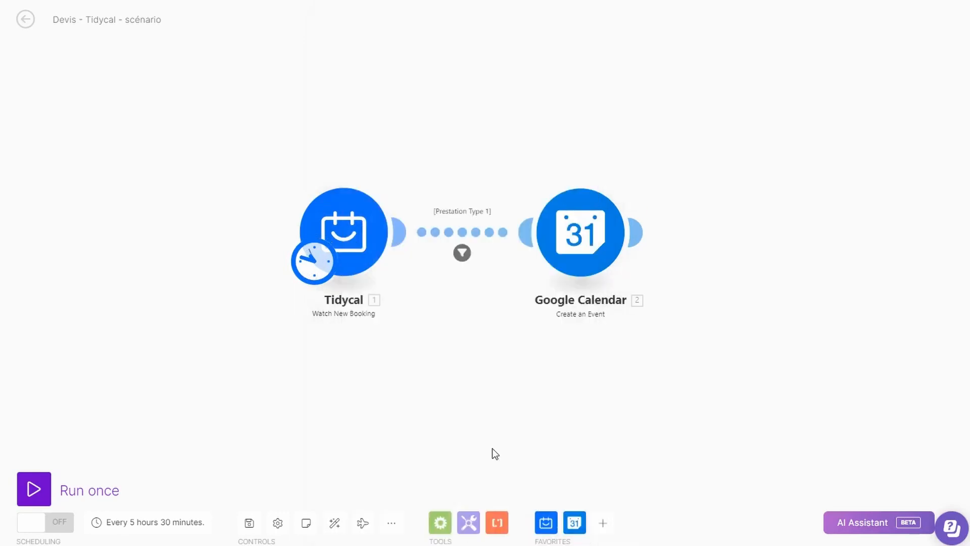
- Review the settings of the Tidycal module, the [Prestation Type 1] filter and the Google Calendar event module
click(344, 233)
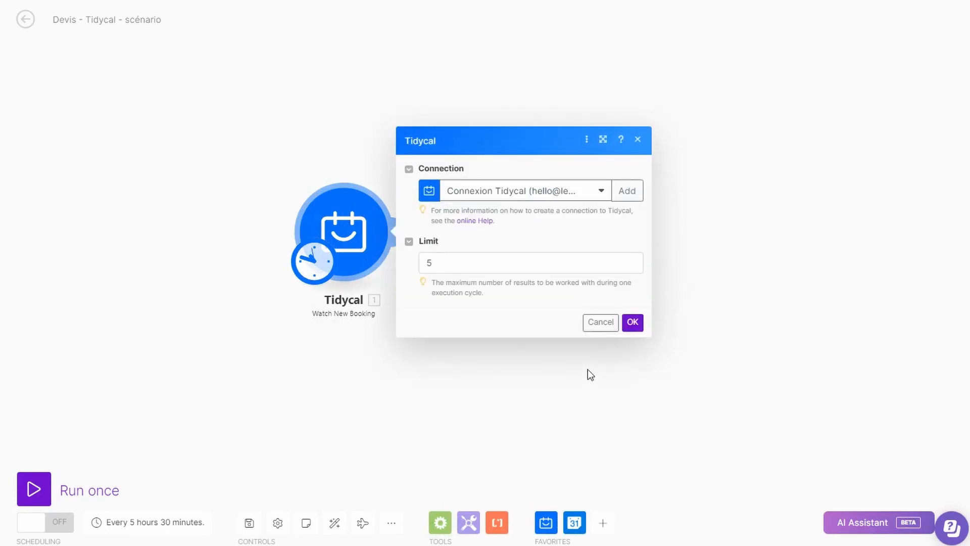
click(638, 328)
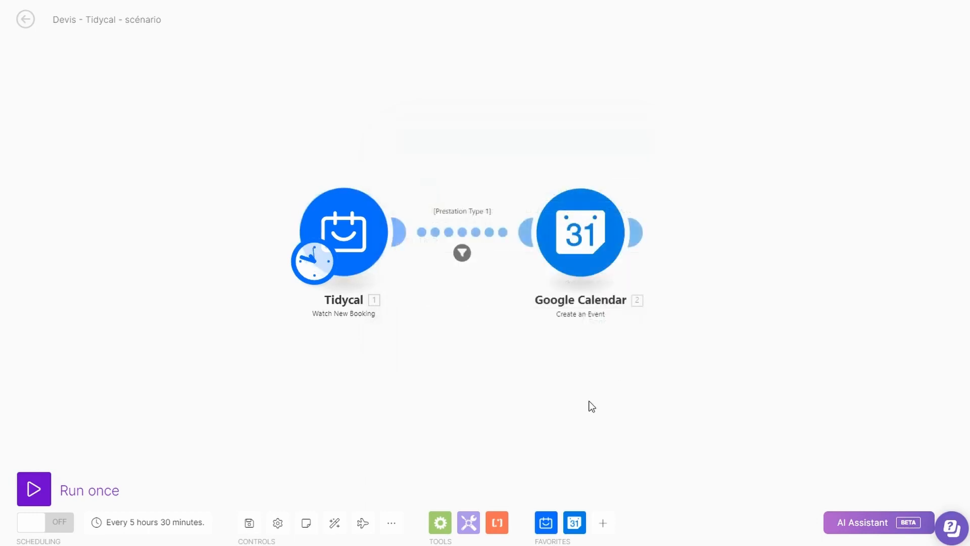
click(462, 251)
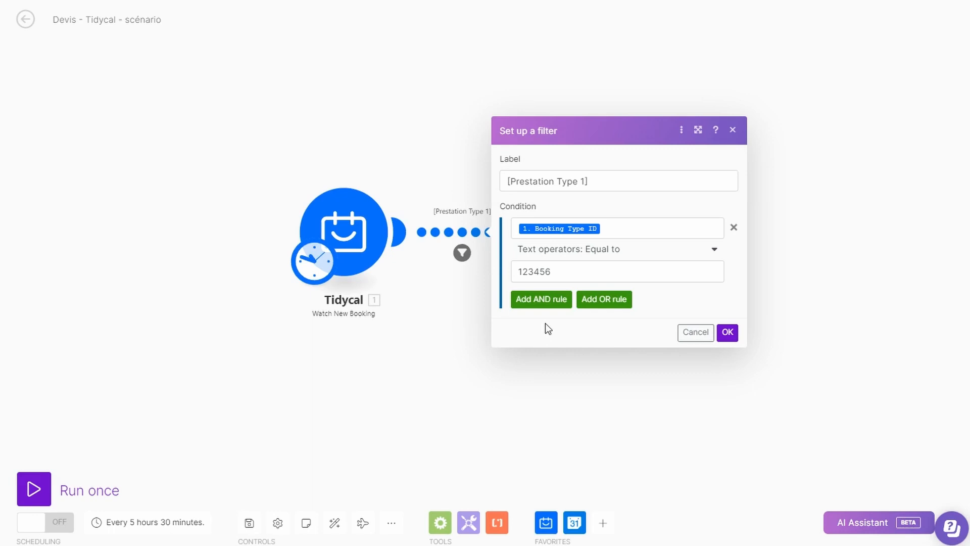
click(728, 334)
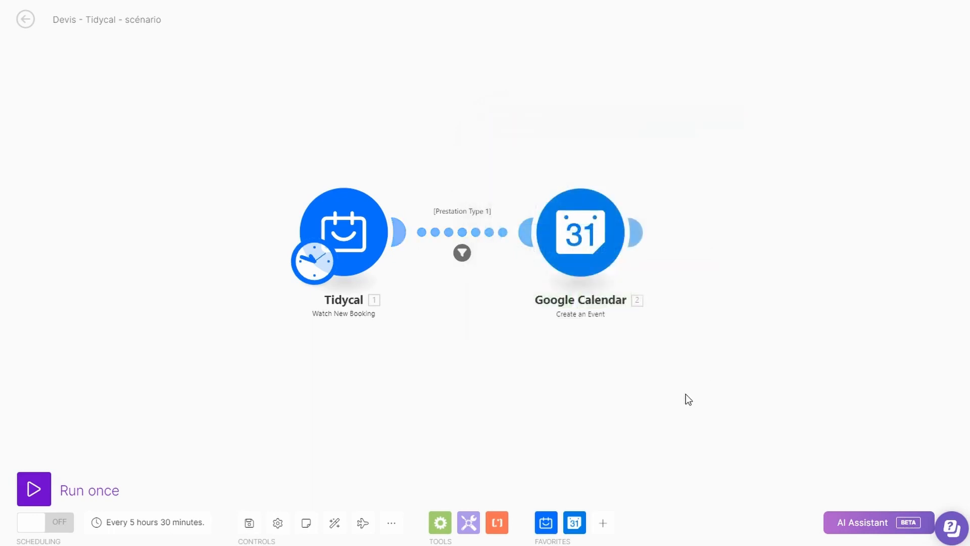
click(588, 253)
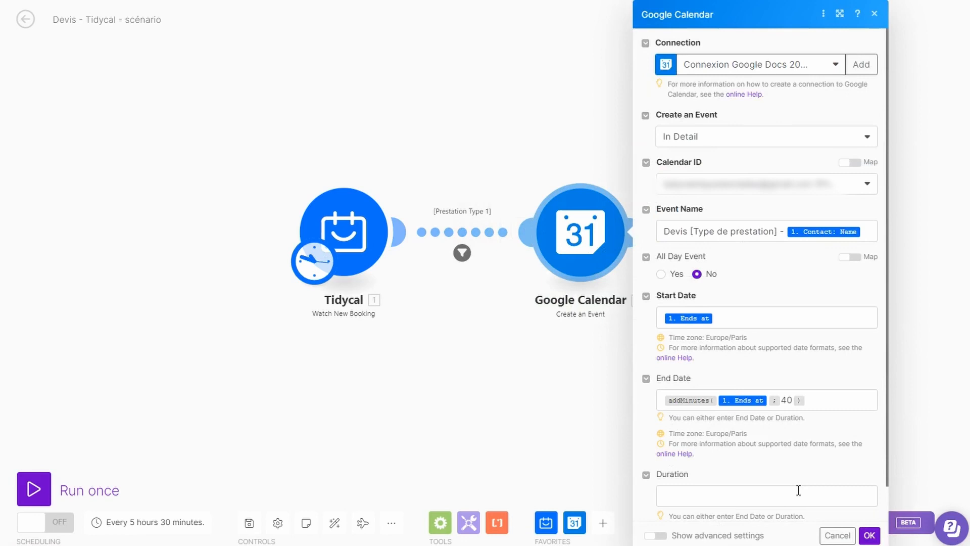
click(869, 535)
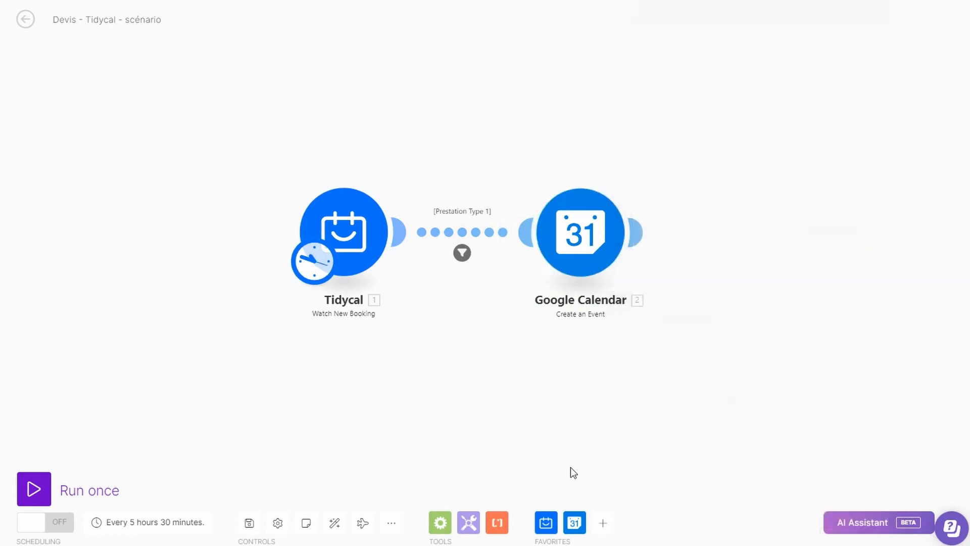
- Save the scenario and turn its scheduling on
click(249, 526)
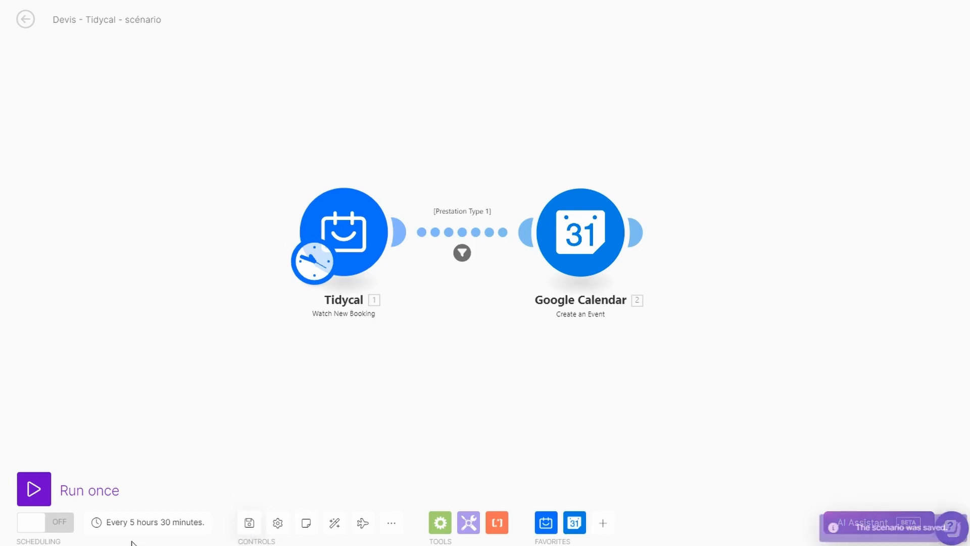
click(65, 528)
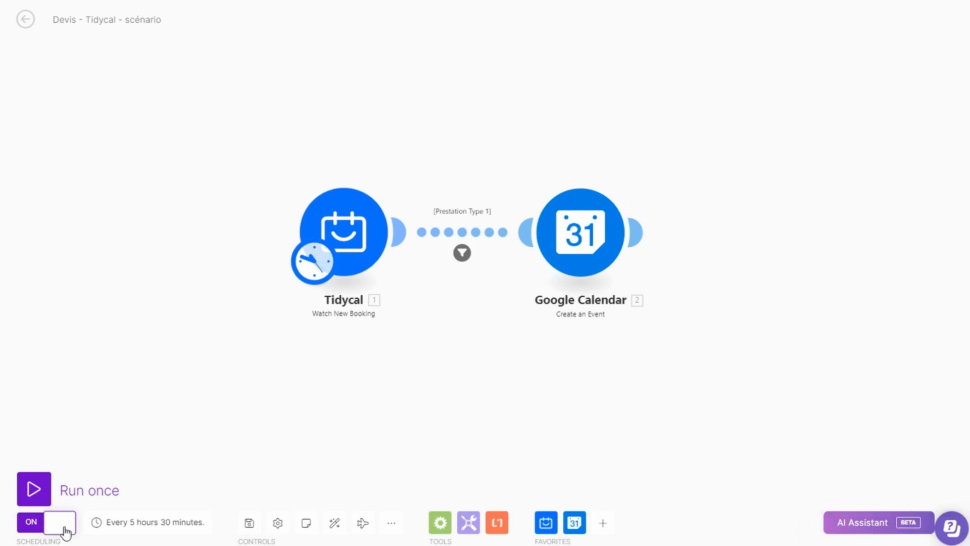
- Insert a Router between the Tidycal and Google Calendar modules and move Google Calendar up to form the upper route
click(434, 530)
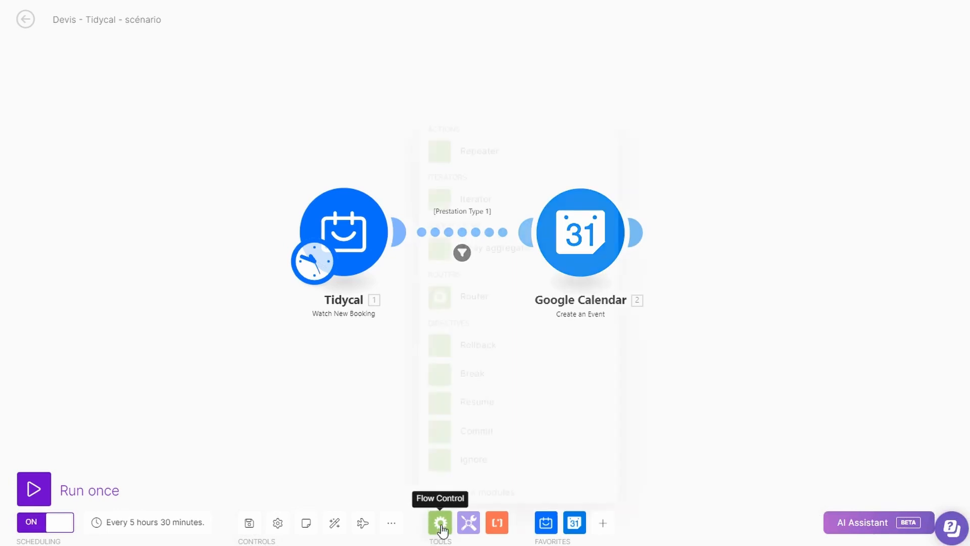
click(444, 297)
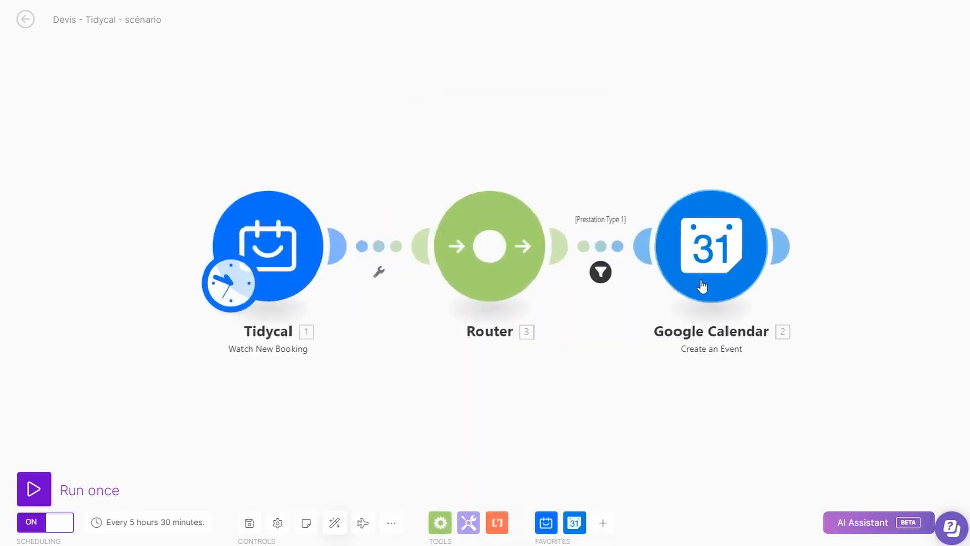
drag(702, 283, 773, 135)
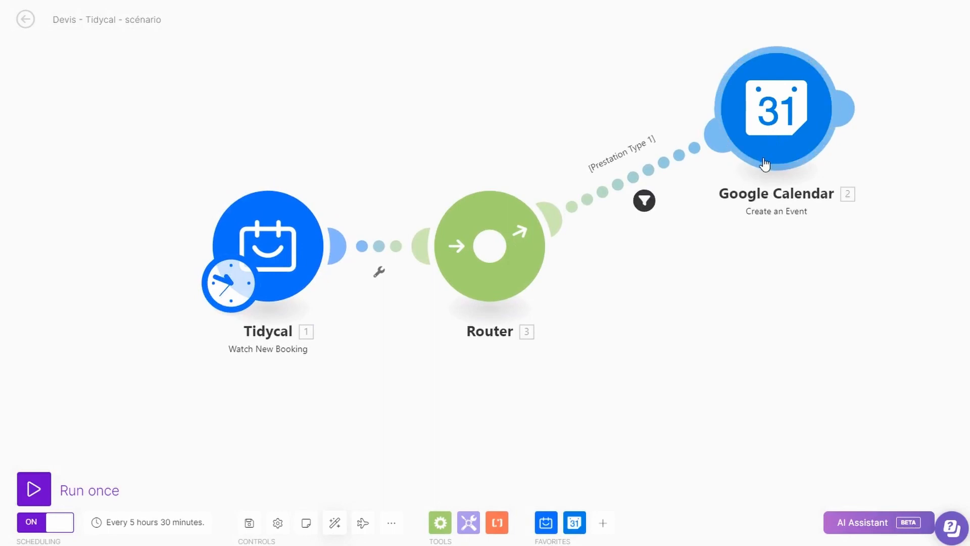
- Clone the Google Calendar module and place the copy below the original as the Router's second route
right_click(775, 135)
click(823, 218)
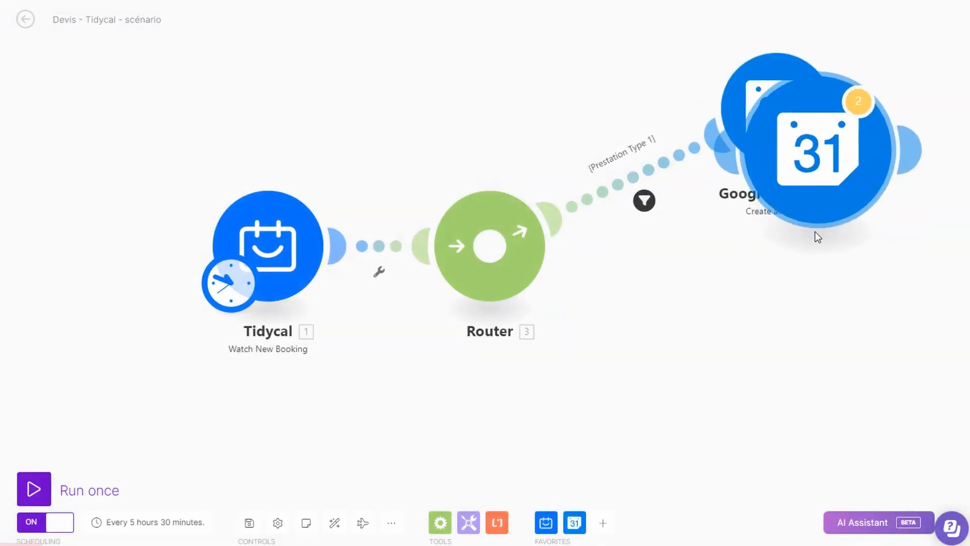
click(750, 382)
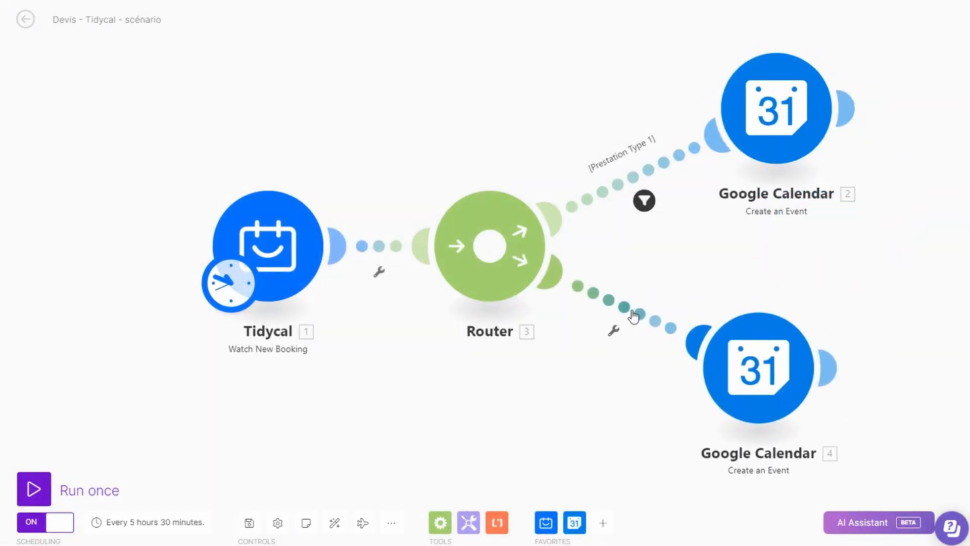
- Add a filter labelled "[prestation Type 2]" to the lower route, with the condition Booking Type ID equal to 654321
click(612, 328)
click(707, 222)
text([)
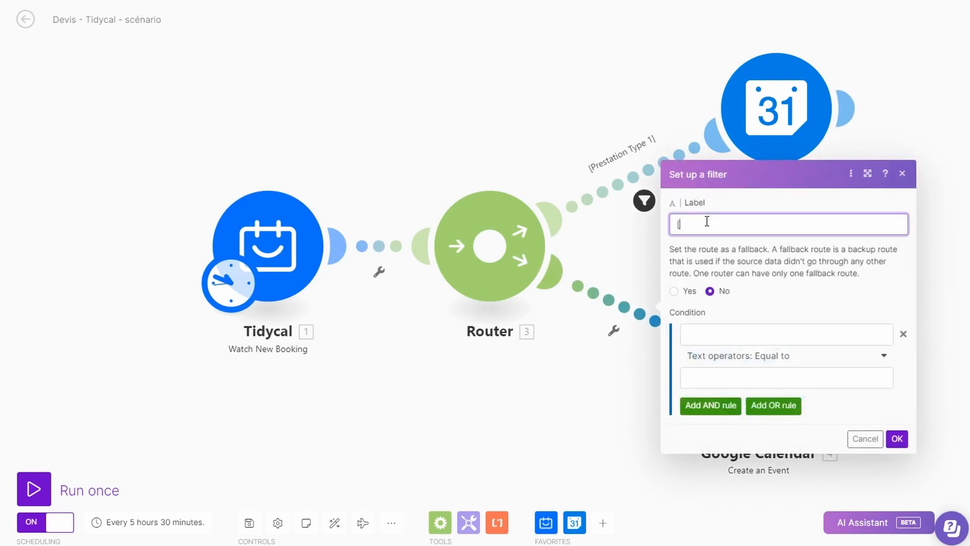
text(prestation Type 2])
click(726, 330)
click(555, 125)
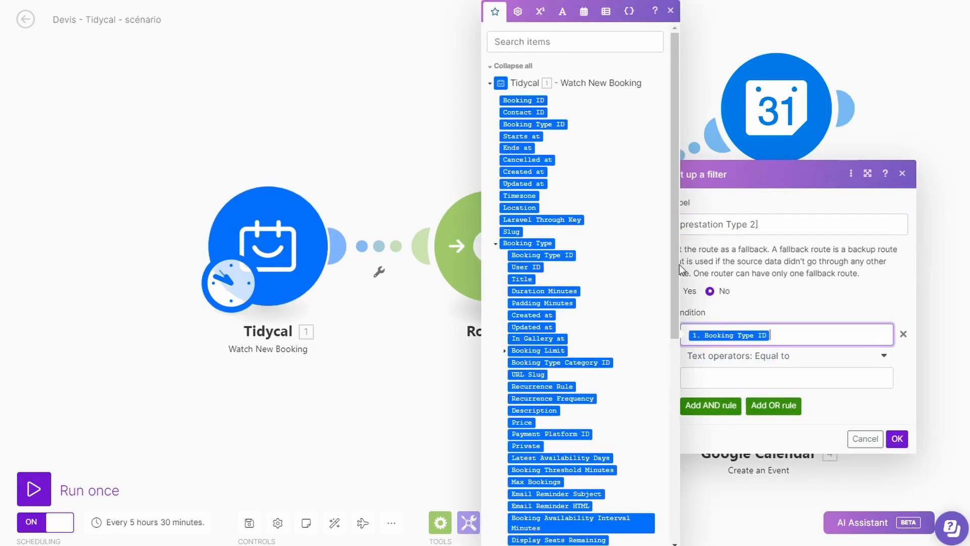
click(753, 377)
text(804323)
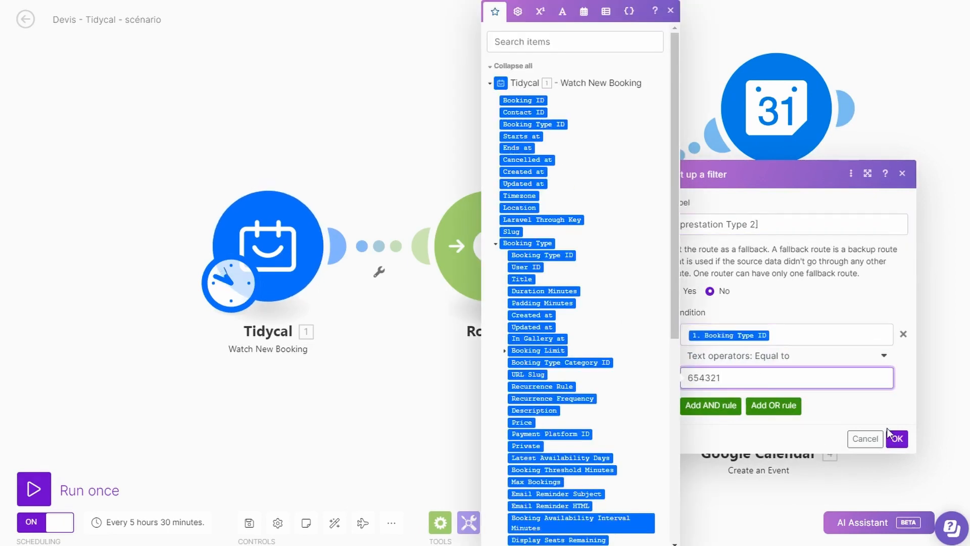
click(897, 438)
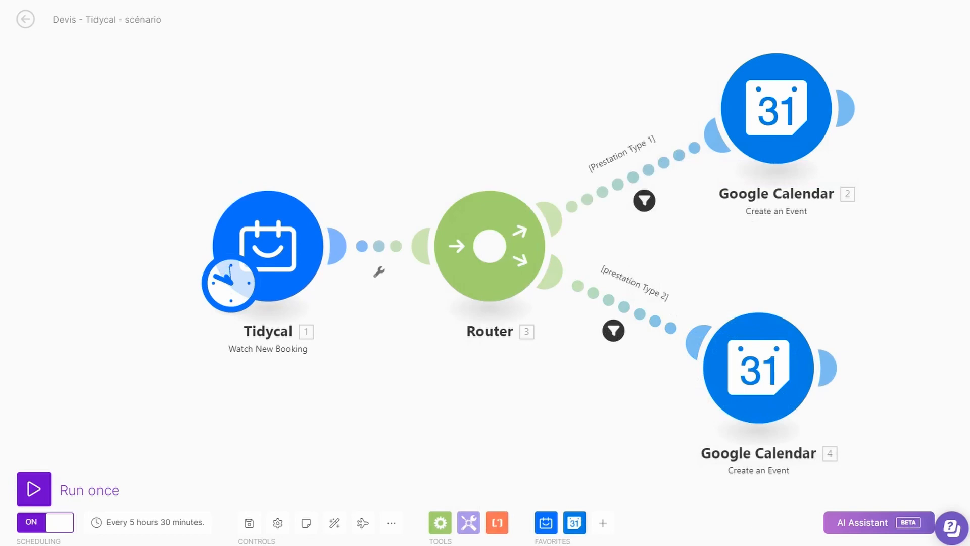